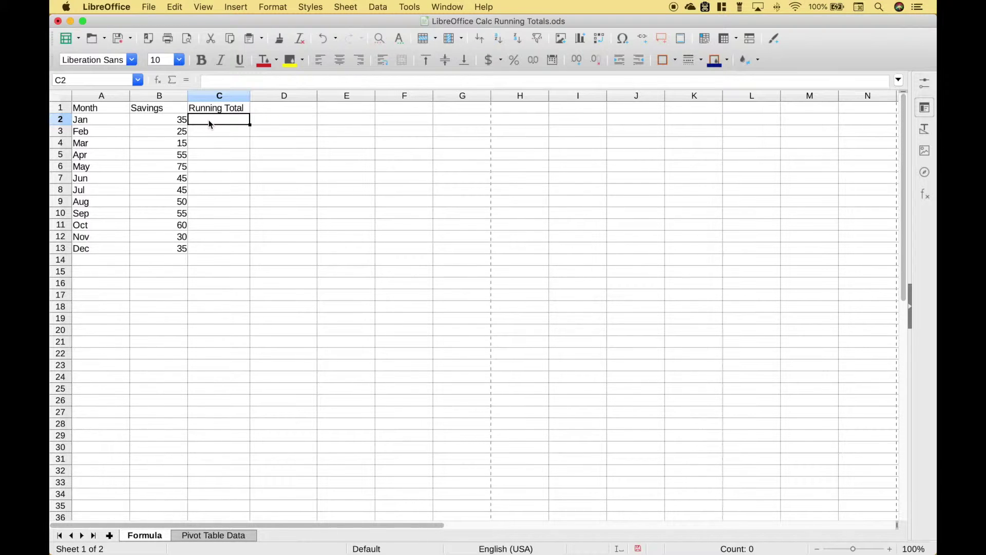
# Step: Enter =SUM($B$2:B2) in C2 so January's running total shows 35
pyautogui.write('=sum(')
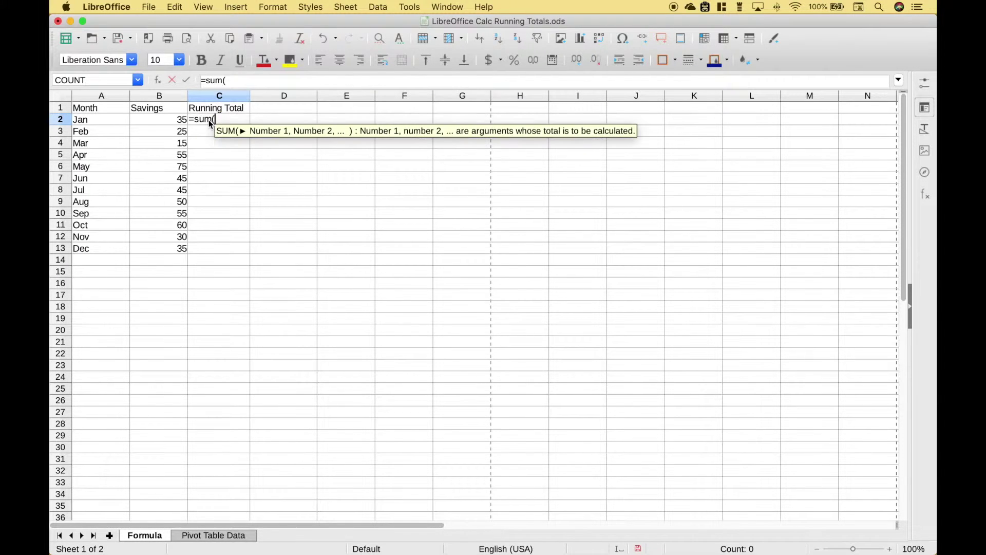
pyautogui.click(158, 123)
pyautogui.write(':')
pyautogui.click(156, 121)
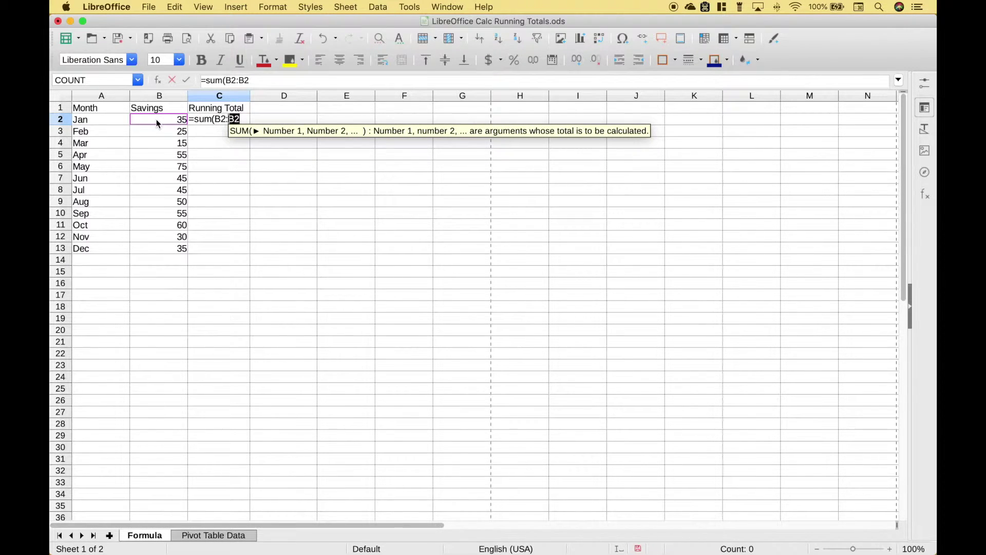
pyautogui.click(232, 80)
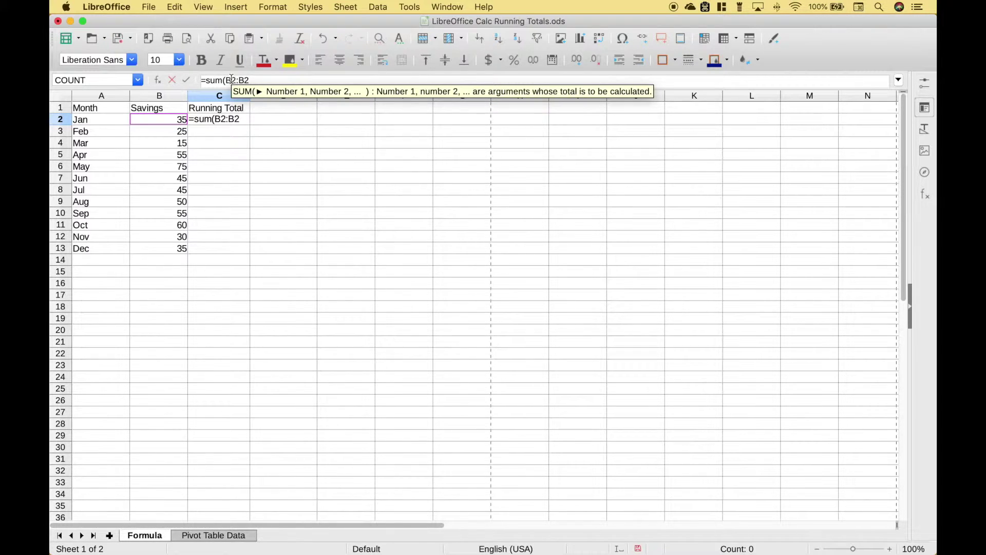
pyautogui.hotkey('shift', 'F4')
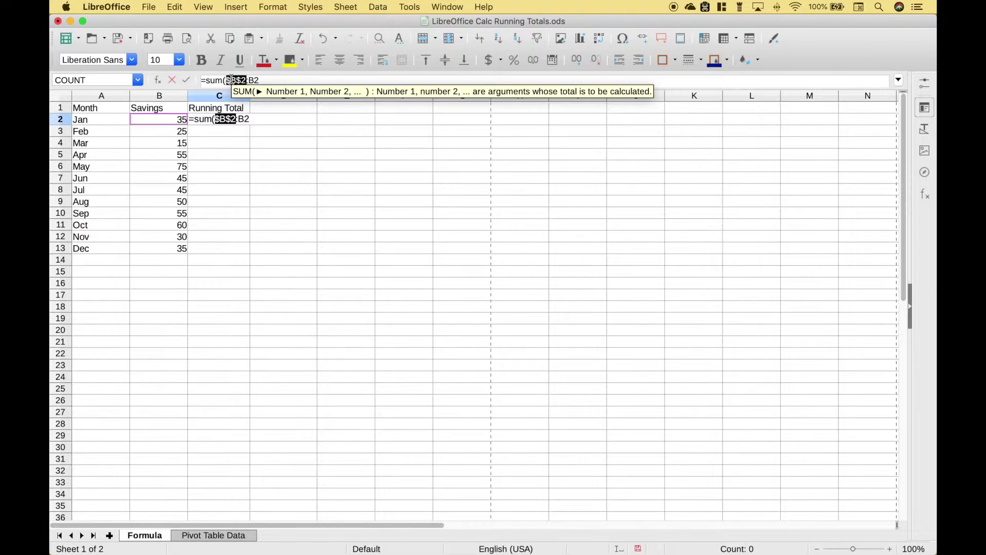
pyautogui.press('Return')
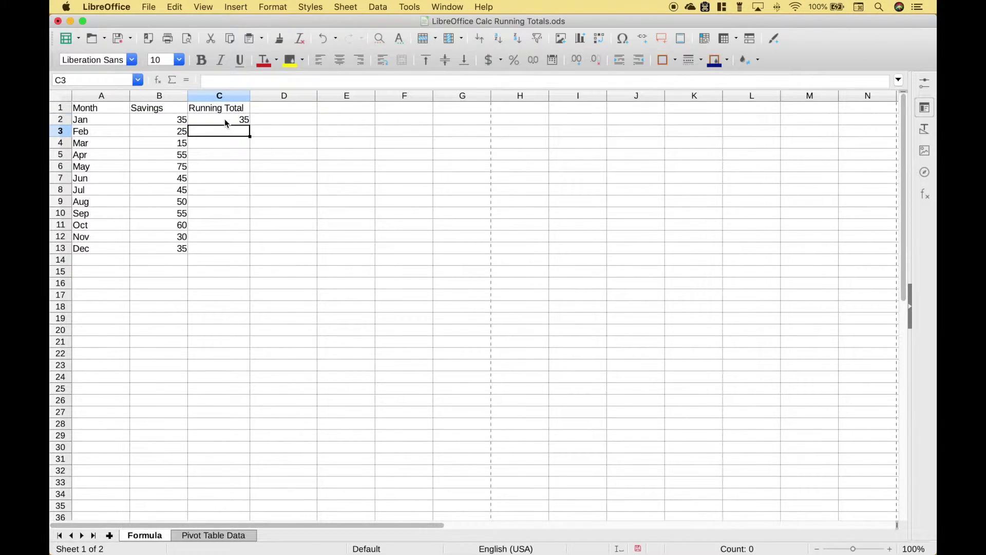
pyautogui.click(246, 122)
# Step: Fill the running-total formula down to C13 and inspect C8's B2:B8 range
pyautogui.doubleClick(250, 125)
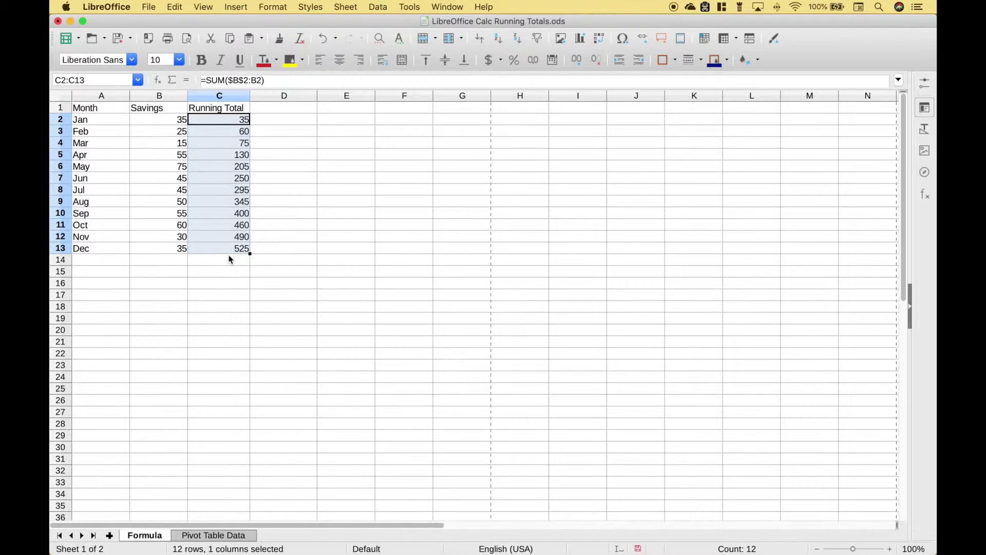
pyautogui.click(222, 144)
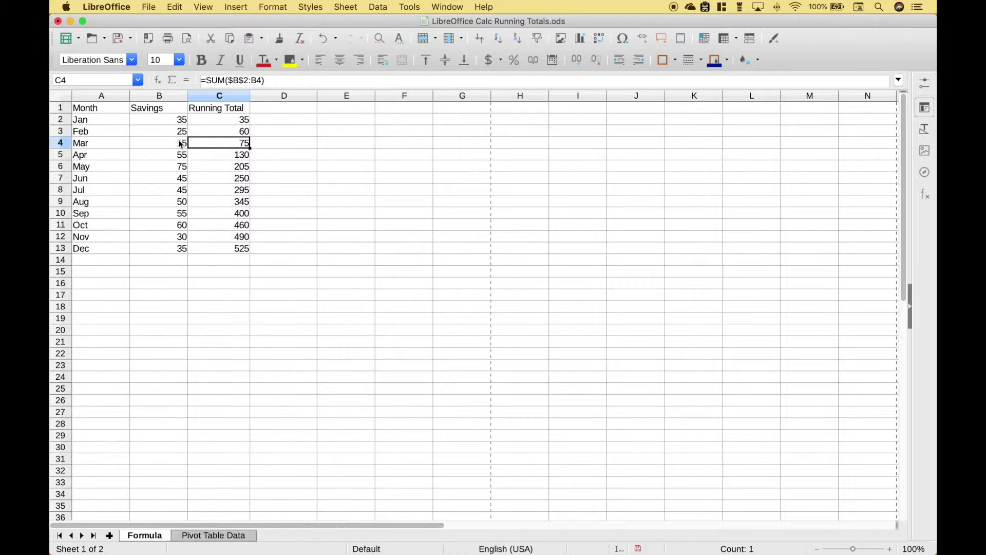
pyautogui.click(227, 193)
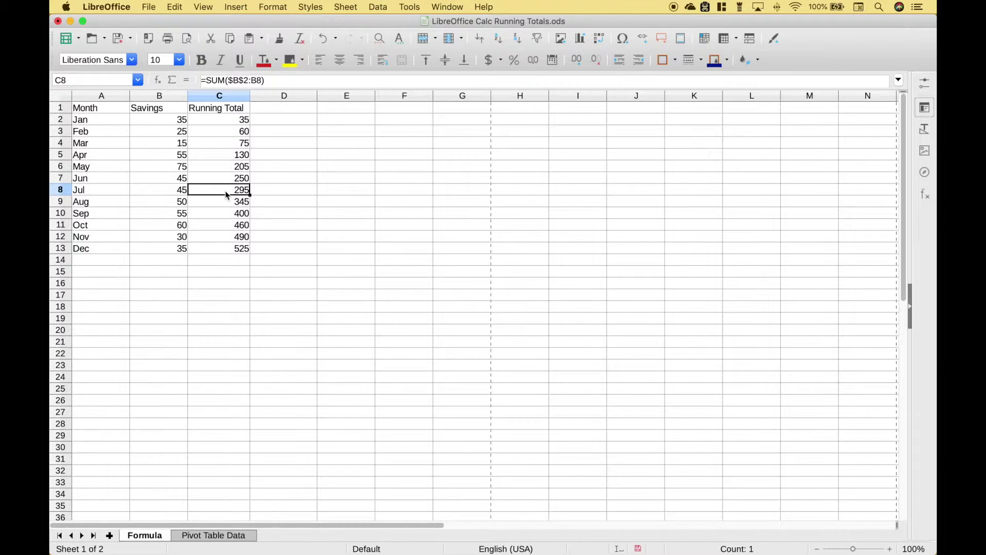
pyautogui.doubleClick(227, 193)
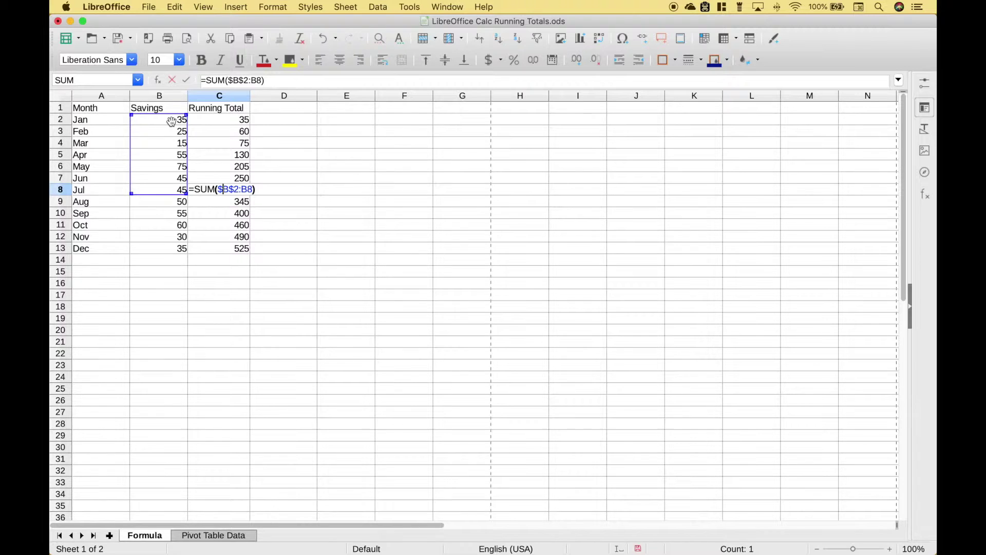
# Step: Inspect the formulas in C4, C13 and C2 to confirm their anchored ranges without editing
pyautogui.doubleClick(230, 144)
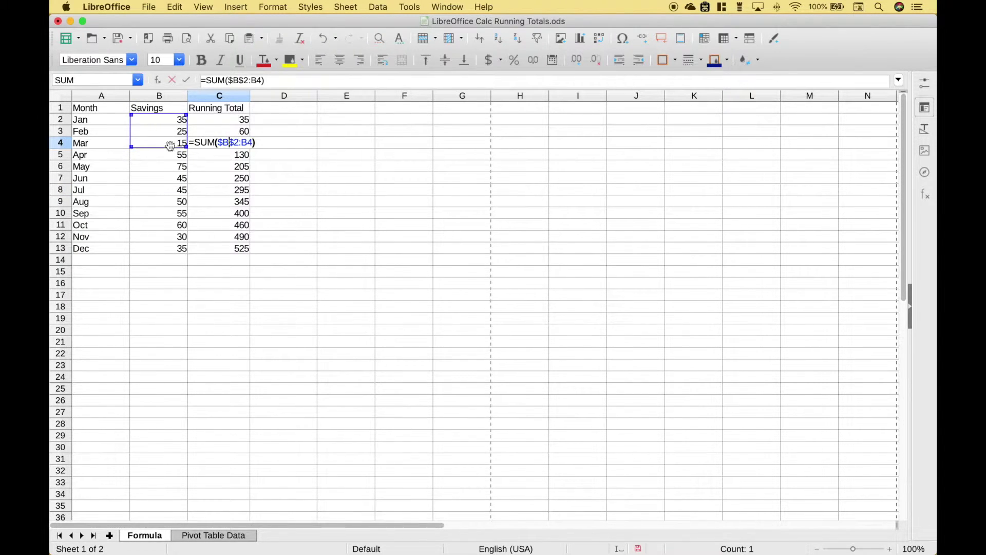
pyautogui.press('Escape')
pyautogui.click(223, 250)
pyautogui.doubleClick(223, 249)
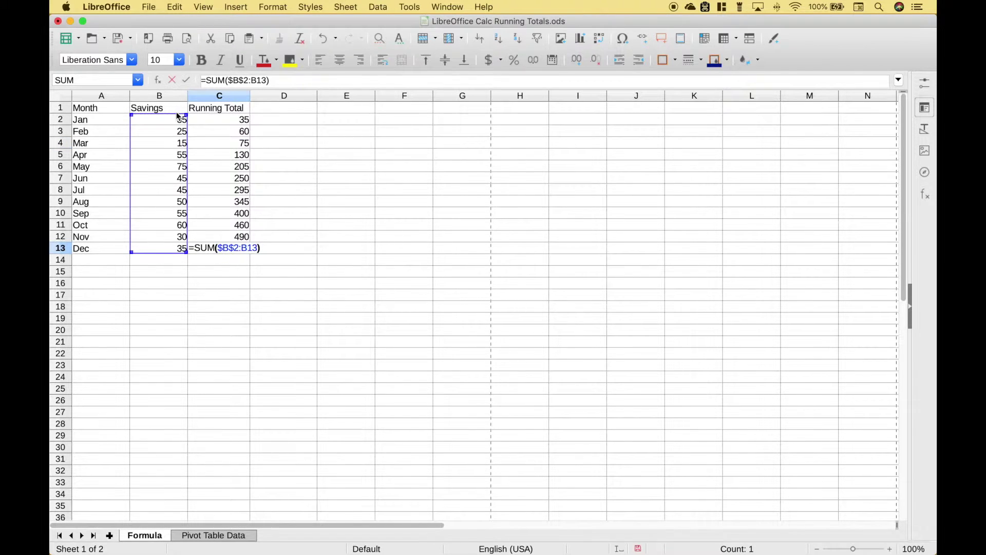
pyautogui.press('Escape')
pyautogui.click(224, 123)
pyautogui.doubleClick(223, 121)
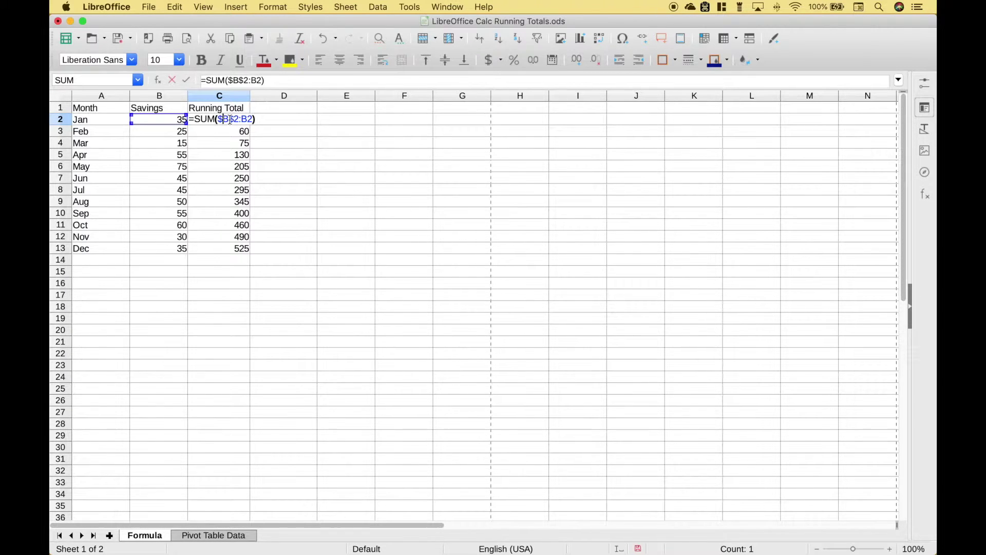
pyautogui.press('Escape')
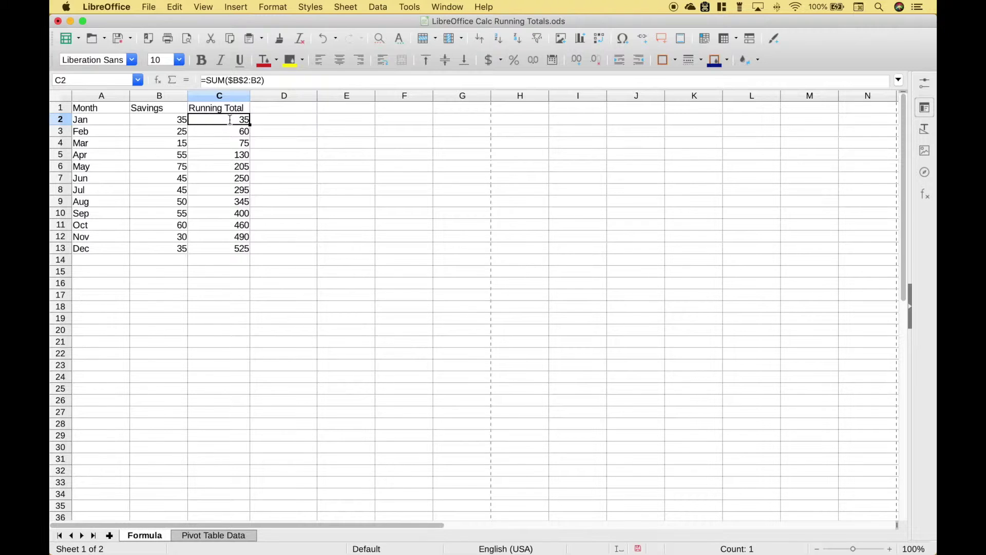
pyautogui.hotkey('ctrl', 'pagedown')
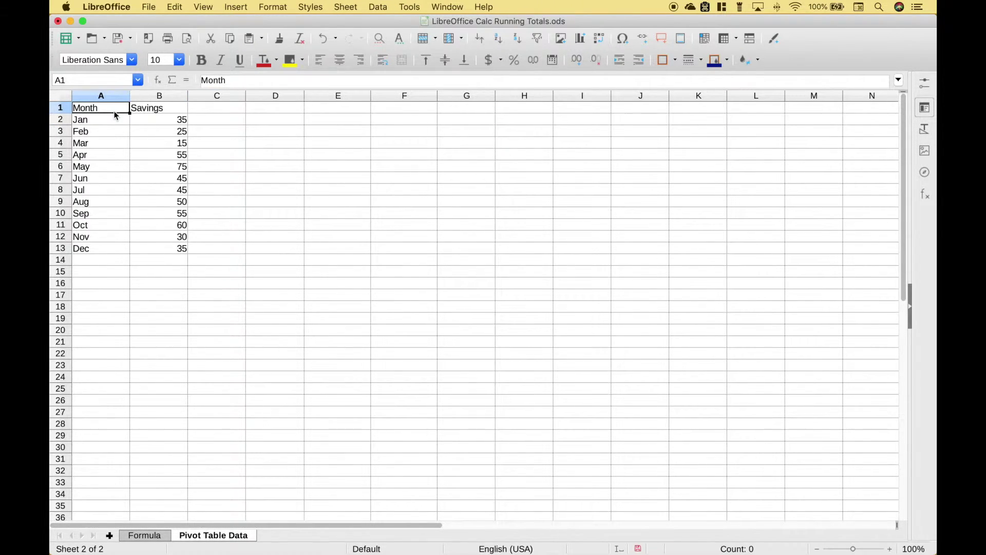
# Step: Start a pivot table from the Month and Savings data in A1:B13
pyautogui.click(236, 7)
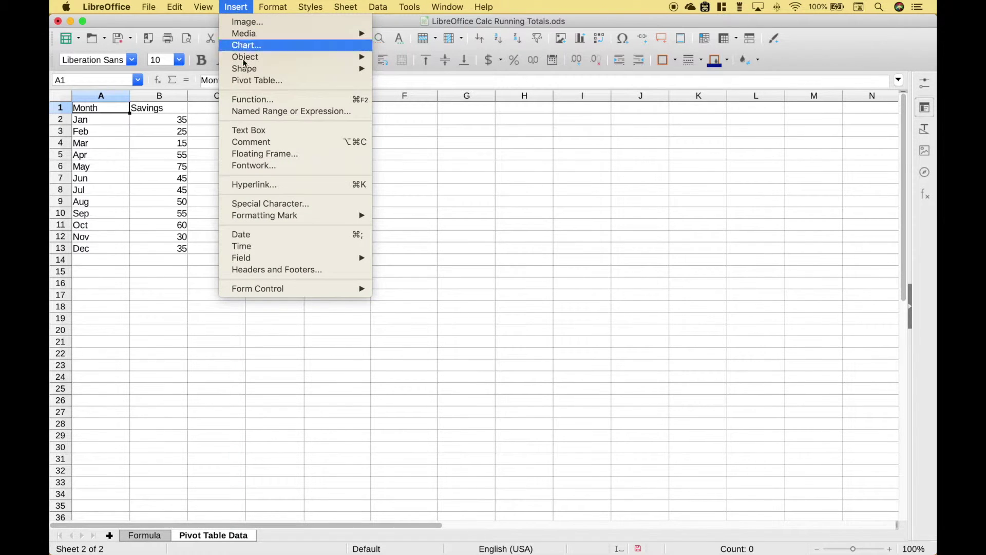
pyautogui.click(105, 109)
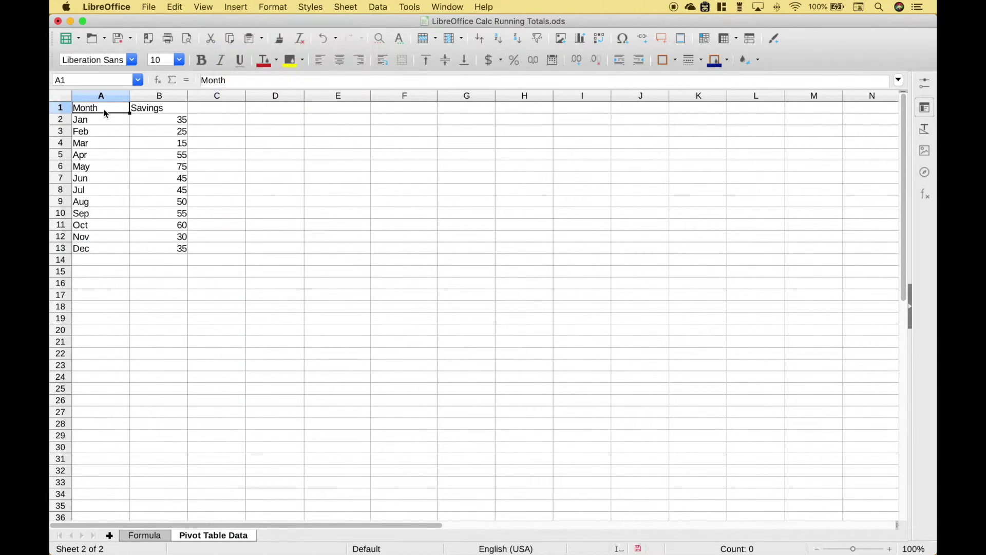
pyautogui.click(601, 42)
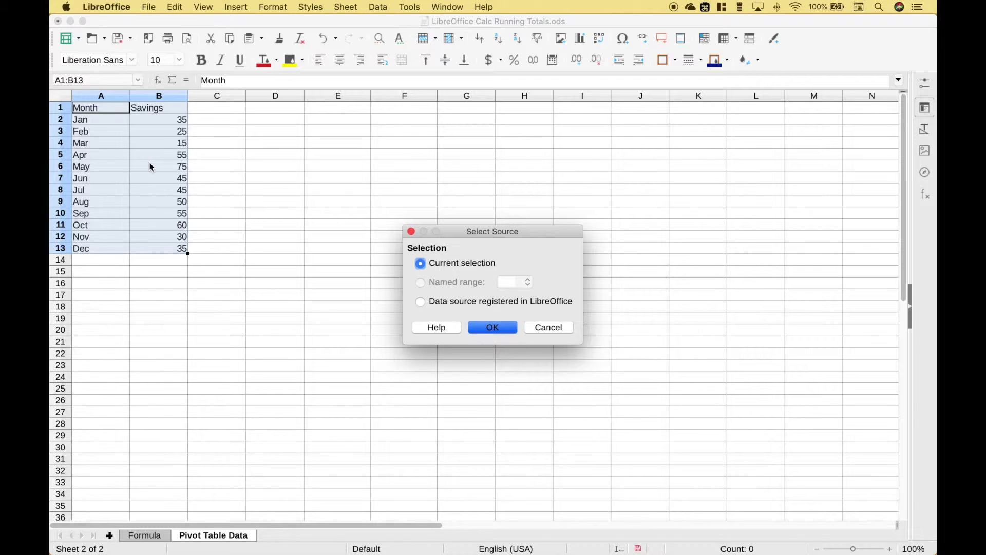
# Step: Use selection A1:B13 as source, with Month as rows and Savings summed twice as data
pyautogui.click(488, 329)
pyautogui.moveTo(671, 81); pyautogui.dragTo(424, 265)
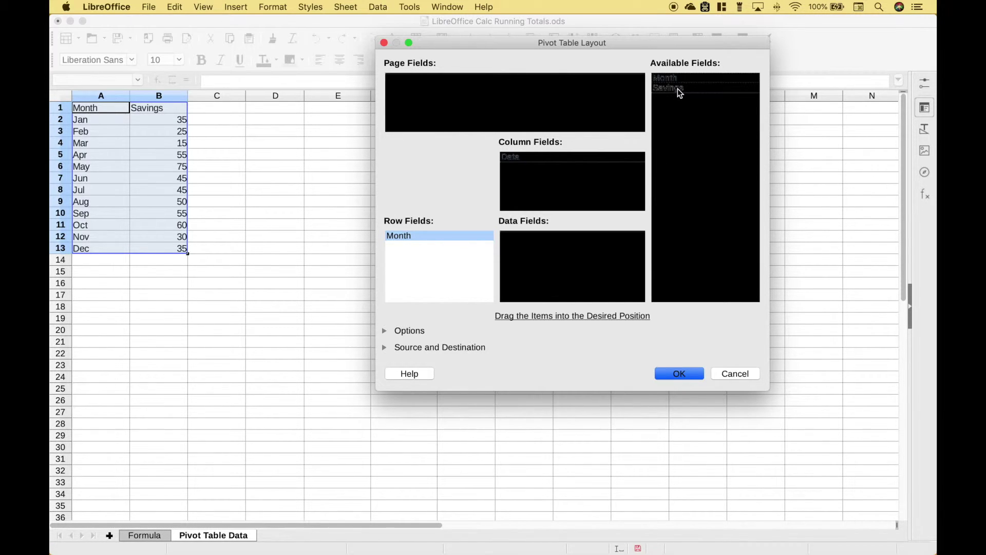
pyautogui.moveTo(677, 89); pyautogui.dragTo(556, 268)
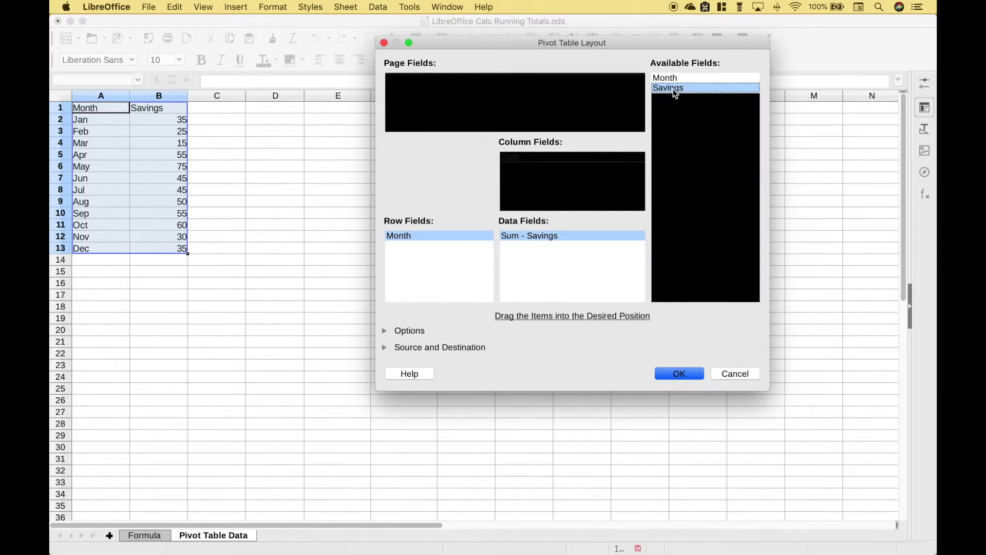
pyautogui.moveTo(675, 92); pyautogui.dragTo(542, 267)
# Step: Set Sum - Savings 1 to display a running total in, with base field Month
pyautogui.doubleClick(534, 248)
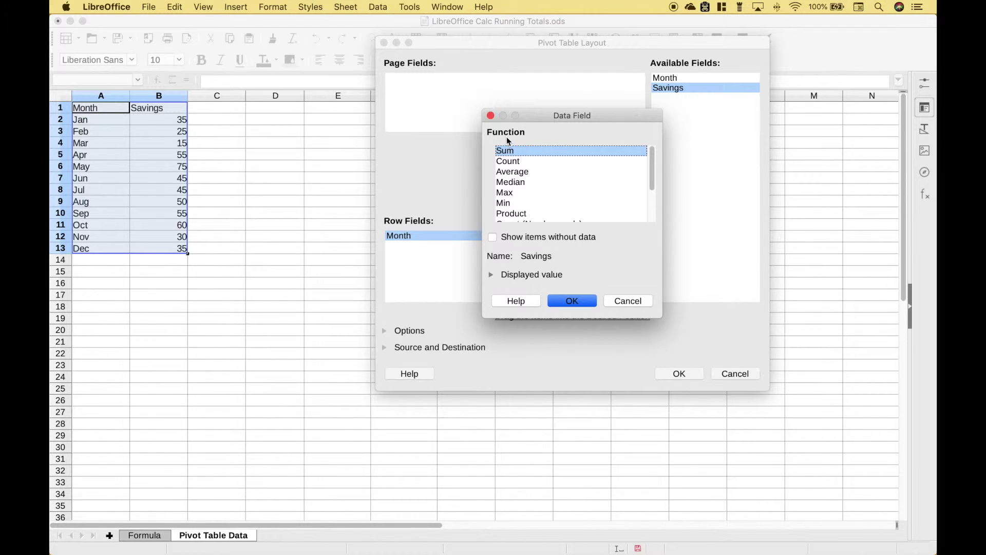
pyautogui.click(491, 276)
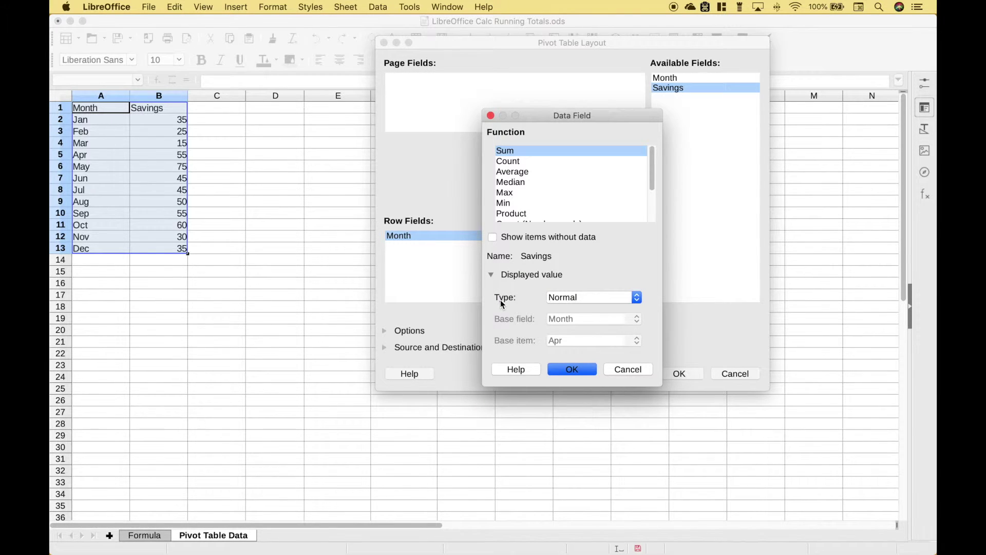
pyautogui.click(639, 298)
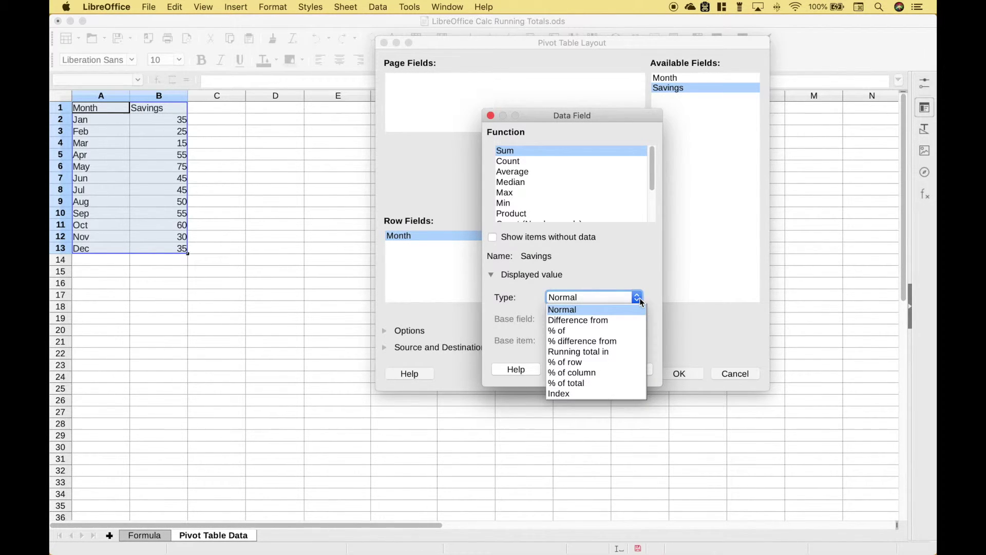
pyautogui.click(572, 353)
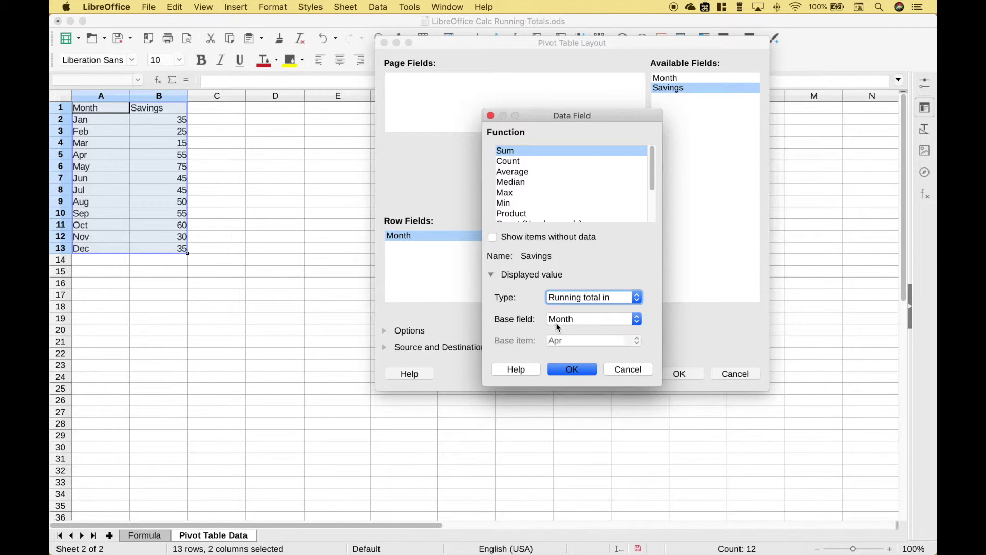
pyautogui.click(569, 366)
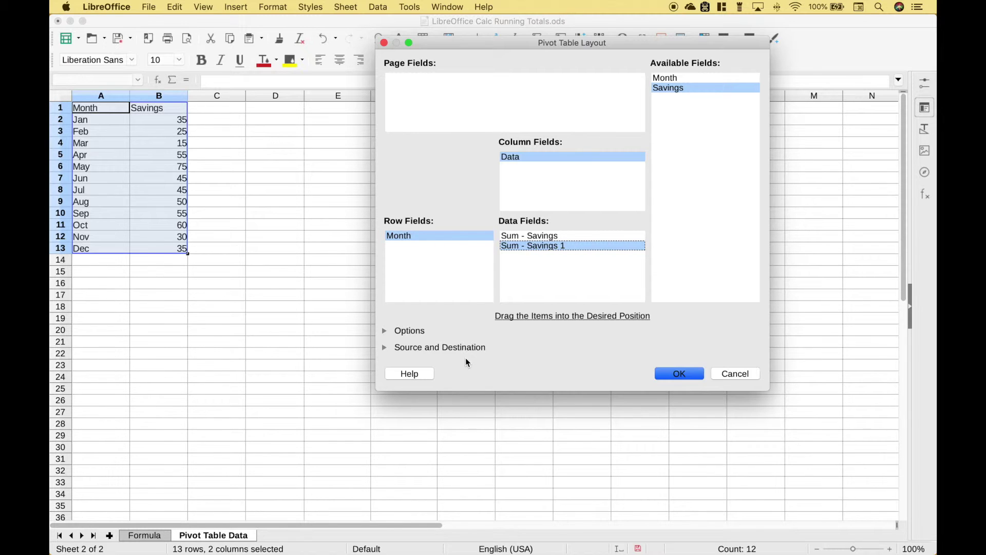
# Step: Set the pivot table destination to cell D5 and create the pivot table
pyautogui.click(385, 348)
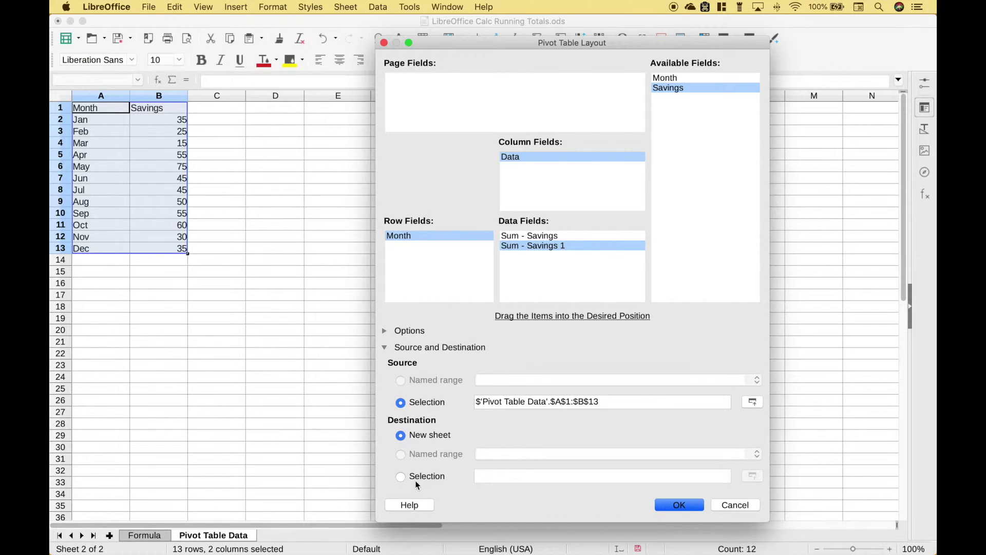
pyautogui.click(400, 478)
pyautogui.click(500, 477)
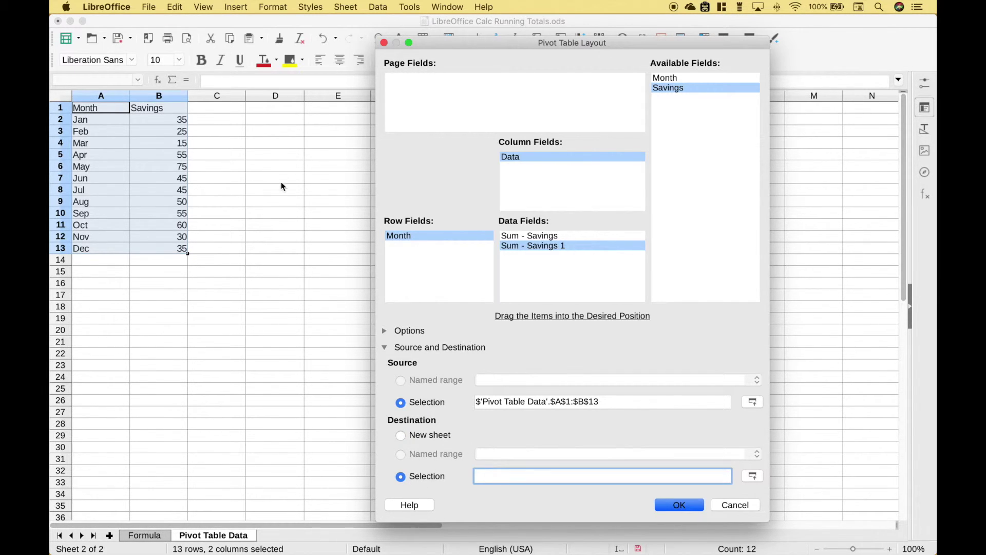
pyautogui.click(286, 157)
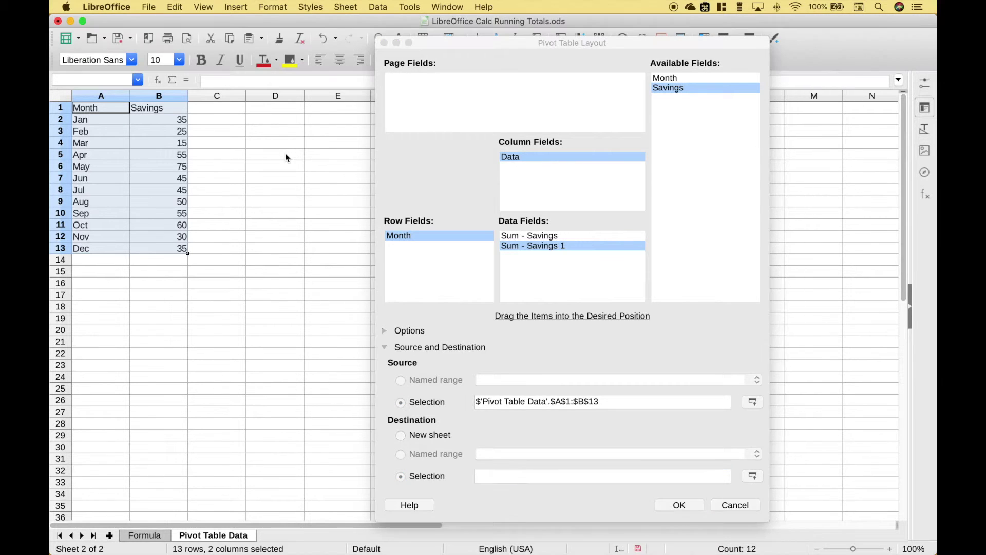
pyautogui.click(285, 153)
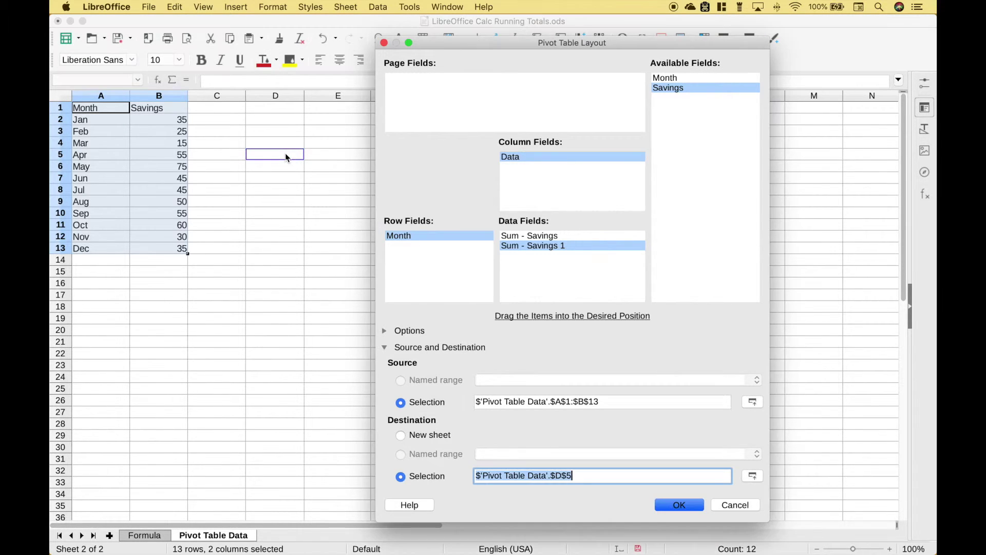
pyautogui.click(677, 506)
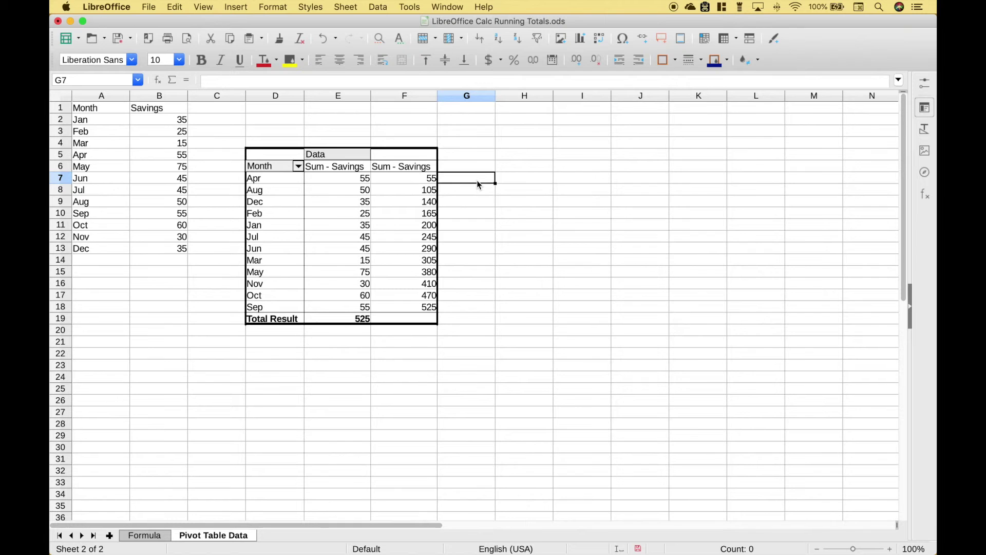
# Step: Enter =SUM($E$7:E7) in G7 and fill it down through G18
pyautogui.write('=sum(')
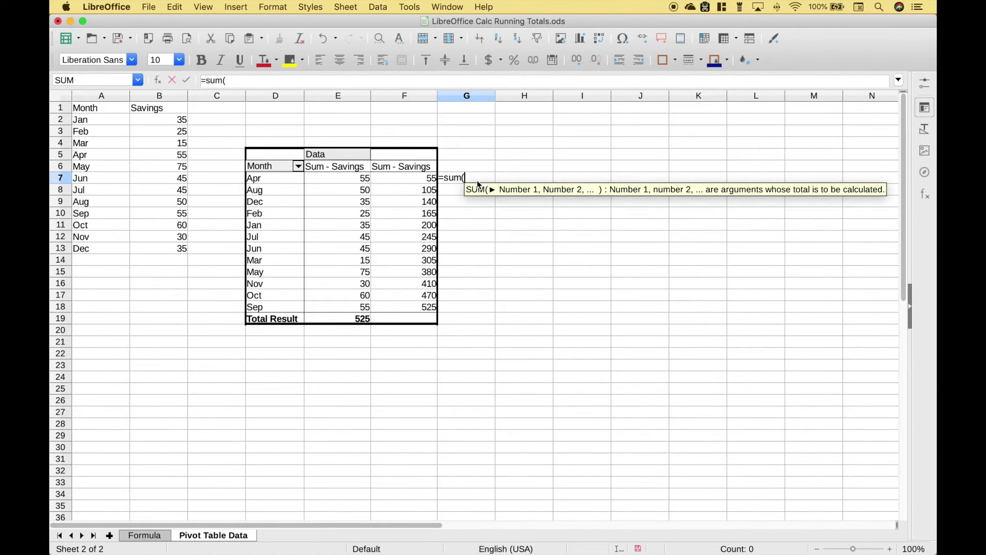
pyautogui.click(343, 181)
pyautogui.write(':')
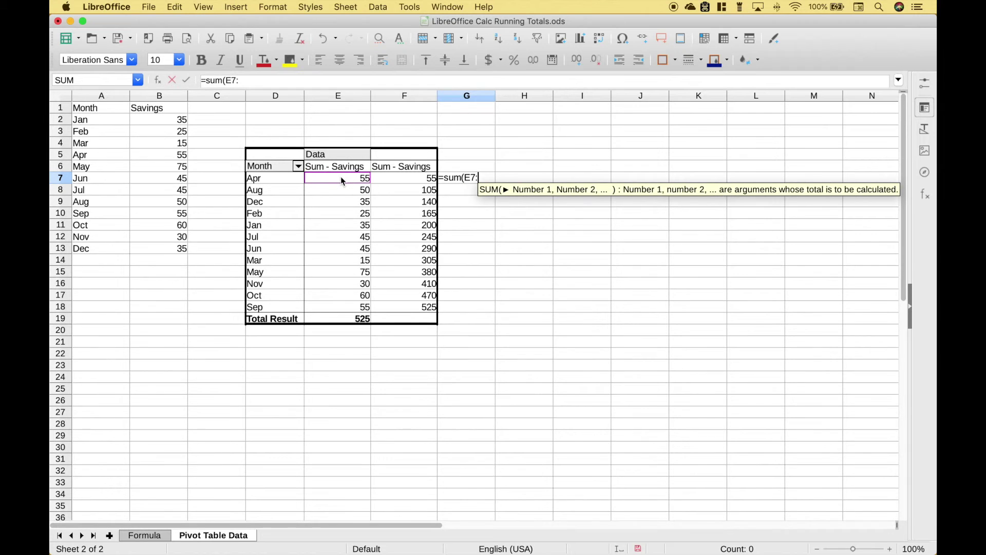
pyautogui.click(341, 178)
pyautogui.click(470, 176)
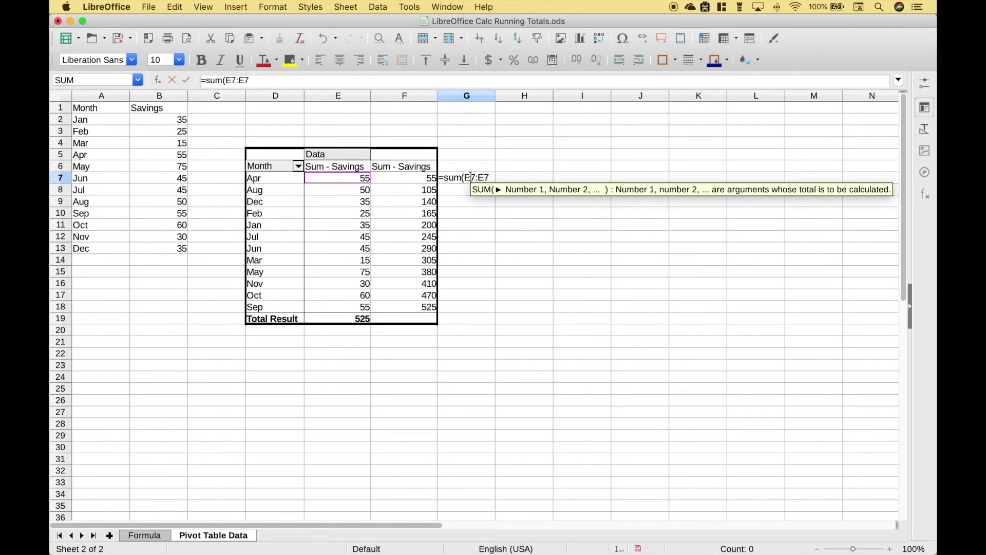
pyautogui.hotkey('shift', 'F4')
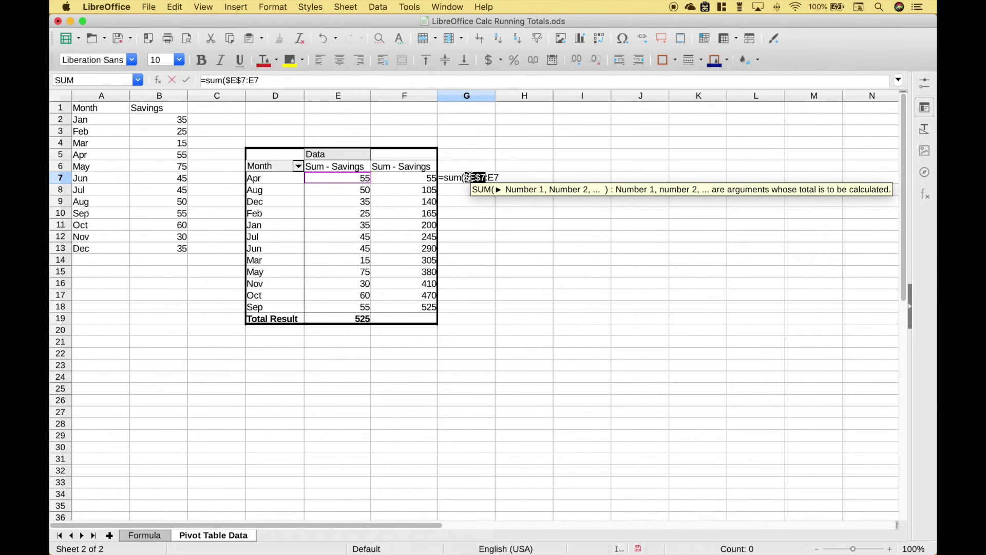
pyautogui.press('Return')
pyautogui.click(489, 179)
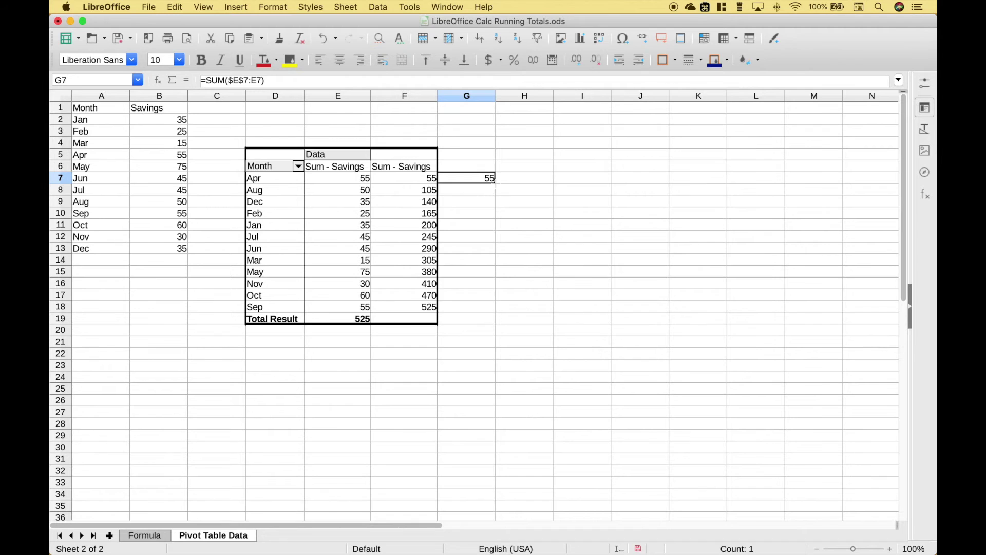
pyautogui.doubleClick(496, 183)
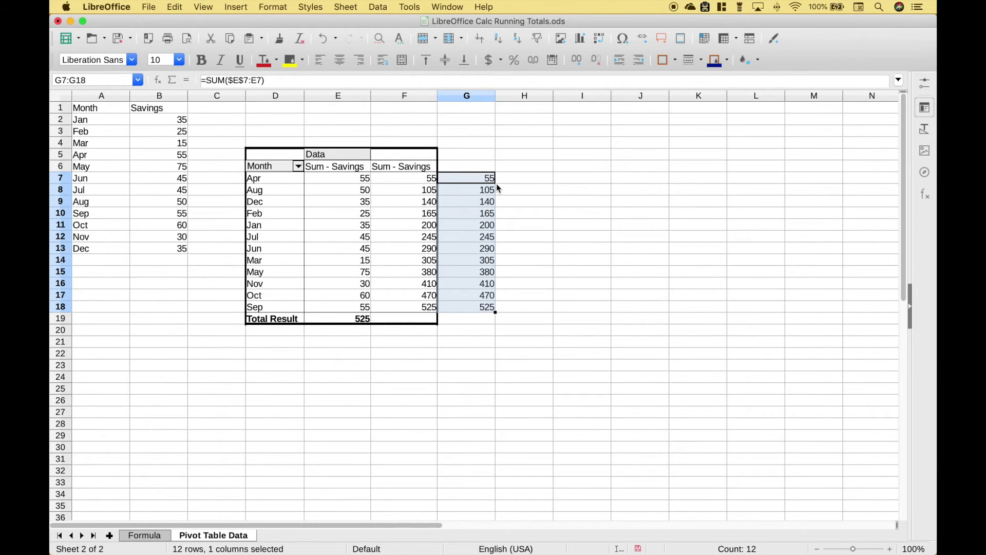
pyautogui.click(516, 184)
# Step: Enter =F7=G7 in H7 and fill it down through H18, each row showing TRUE
pyautogui.write('=')
pyautogui.click(414, 177)
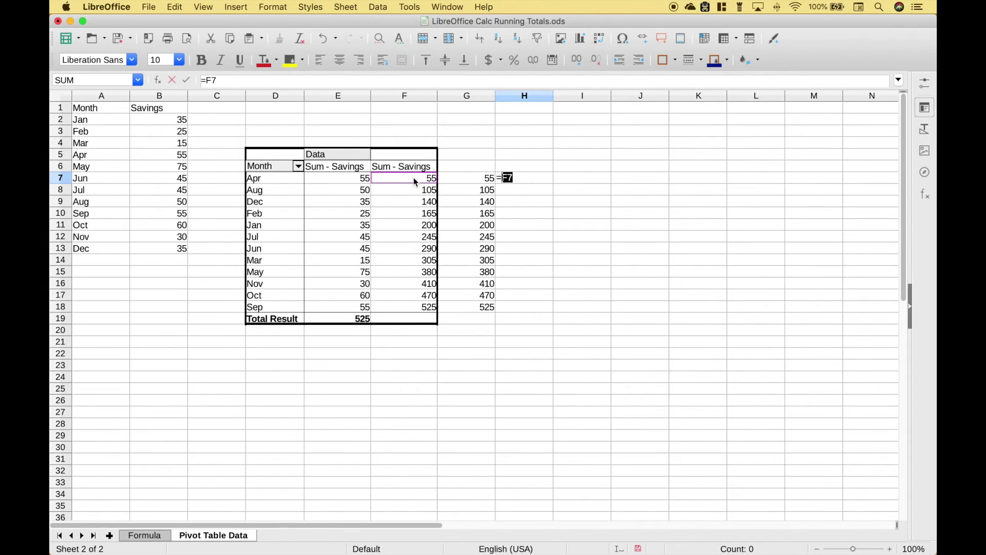
pyautogui.write('=')
pyautogui.click(468, 183)
pyautogui.press('Return')
pyautogui.click(550, 181)
pyautogui.doubleClick(553, 183)
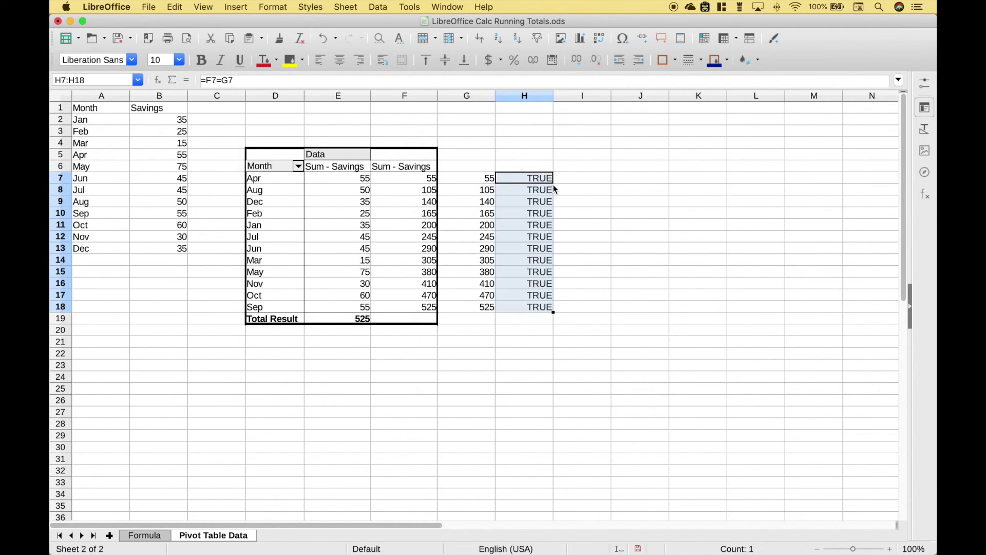